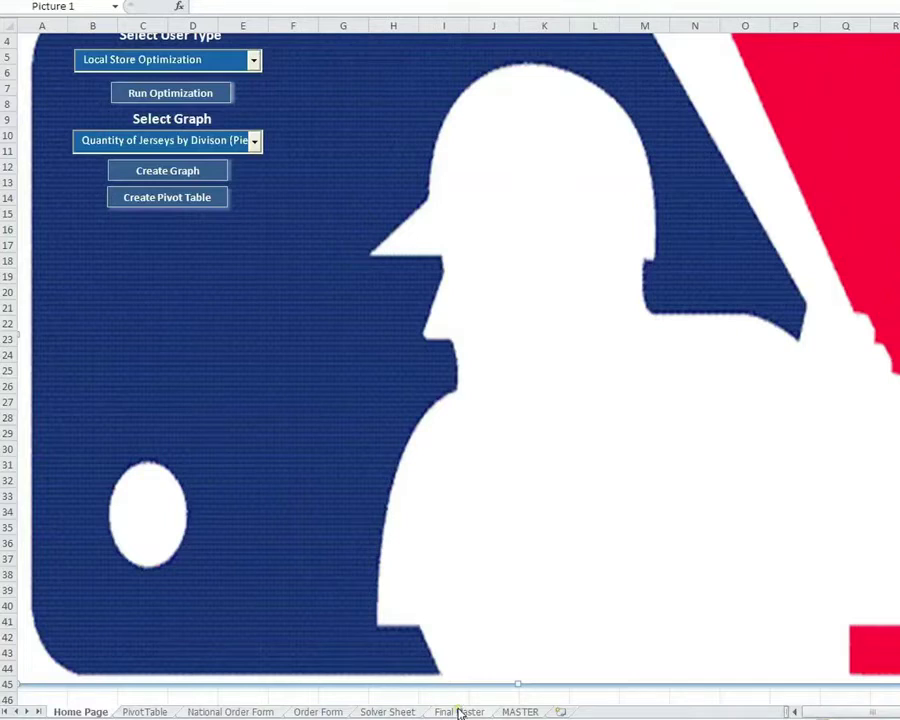
Step: Browse the MASTER player statistics sheet, scrolling across its columns
{"action": "left_click", "coordinate": [459, 712]}
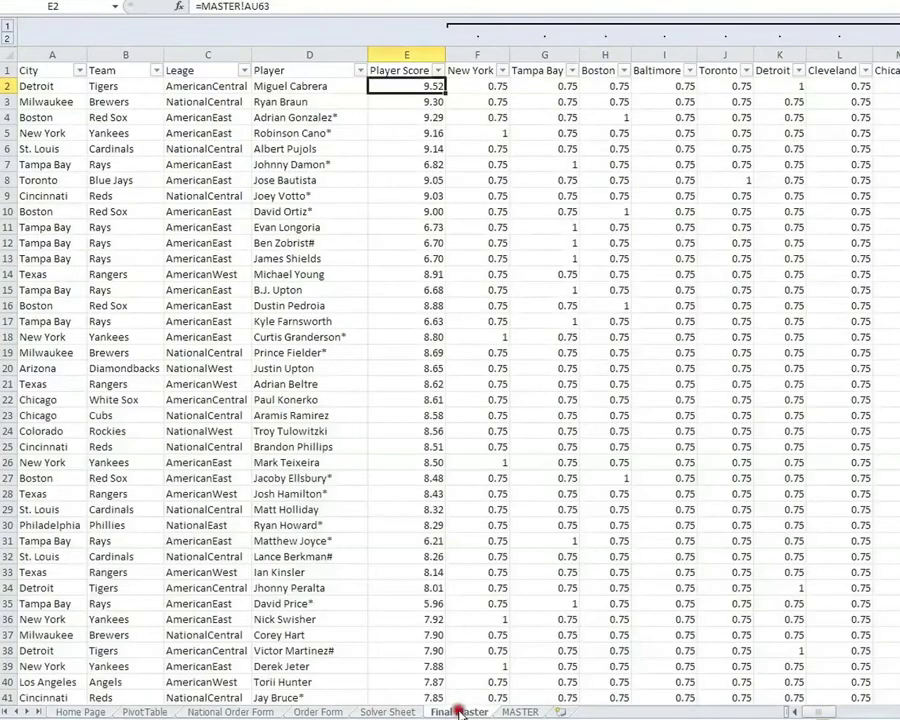
{"action": "left_click", "coordinate": [514, 712]}
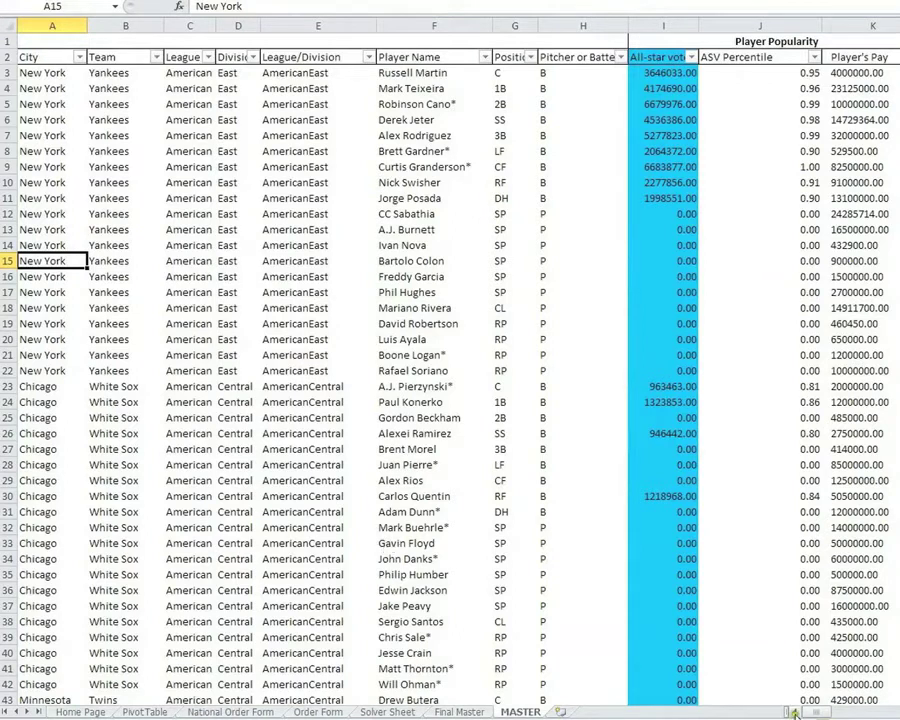
{"action": "left_click", "coordinate": [820, 711]}
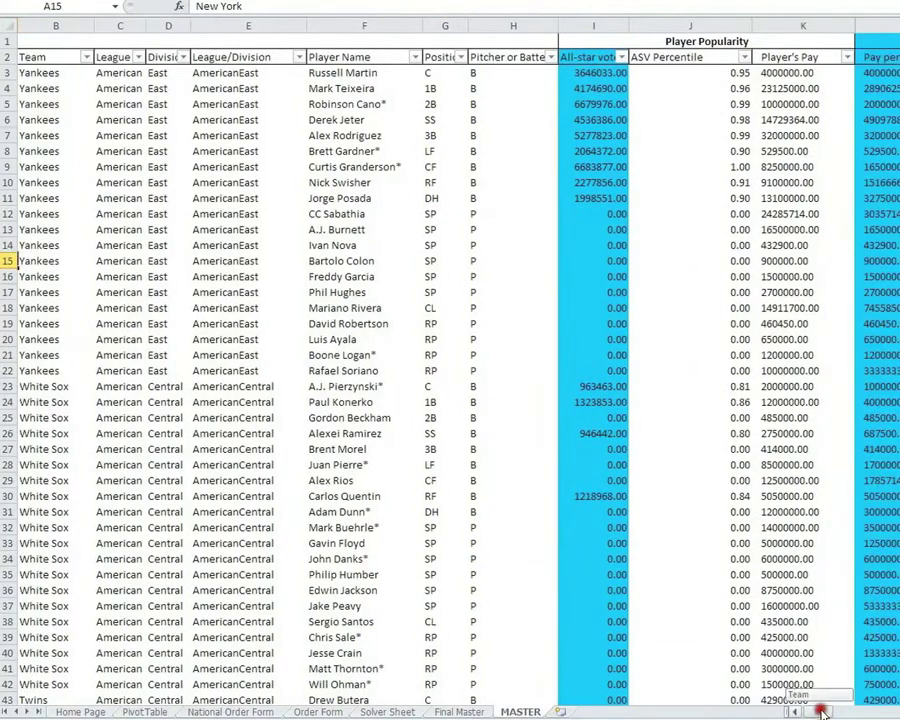
{"action": "left_click_drag", "start_coordinate": [822, 711], "coordinate": [886, 712]}
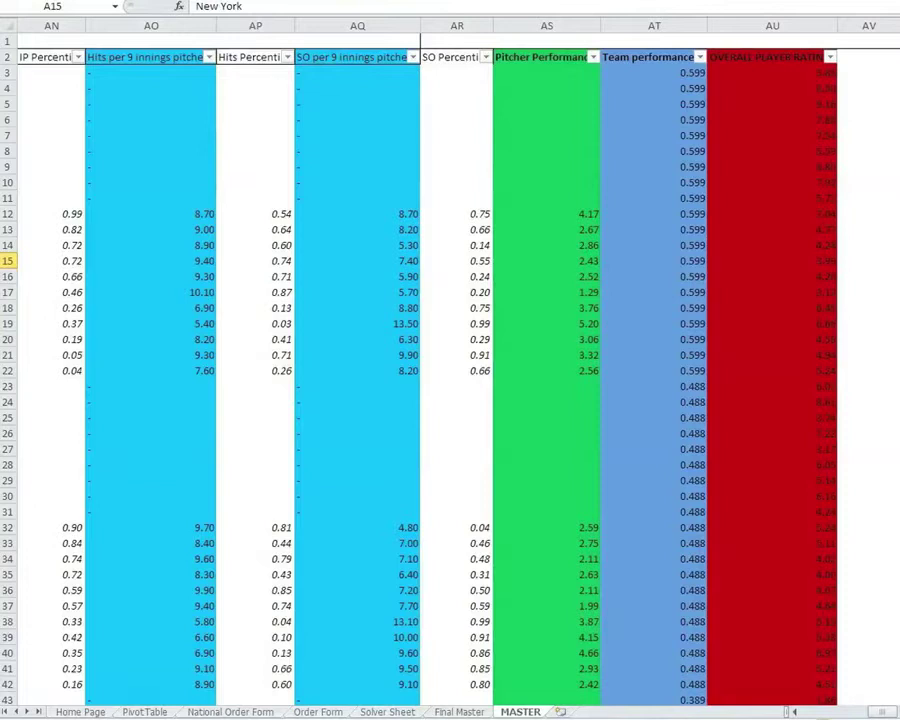
Step: Return to Final Master and scroll down through every player's score
{"action": "left_click", "coordinate": [466, 711]}
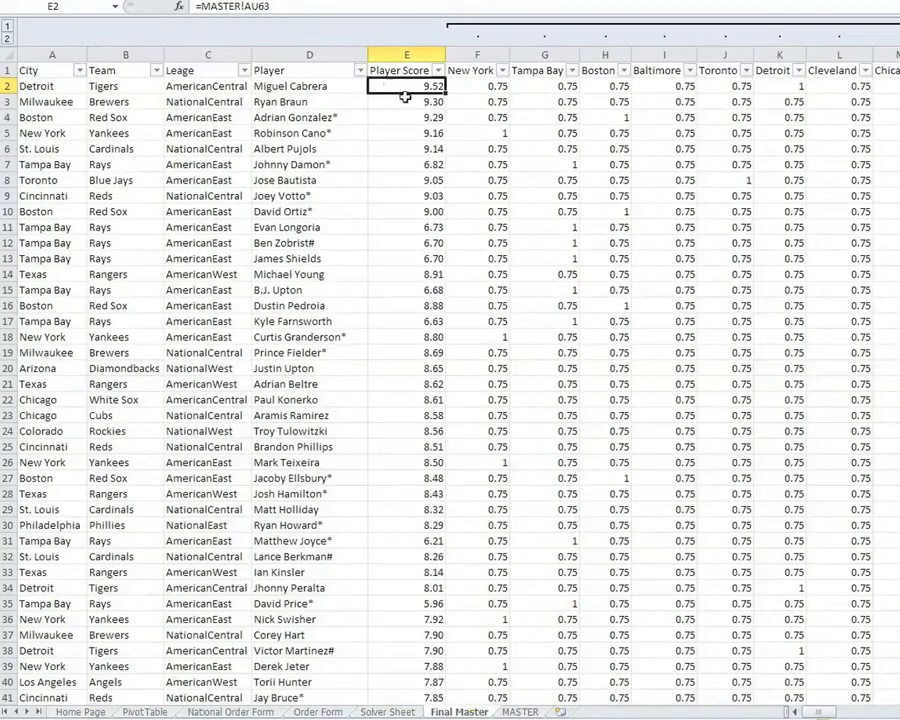
{"action": "scroll", "coordinate": [413, 227], "scroll_direction": "down", "scroll_amount": 1}
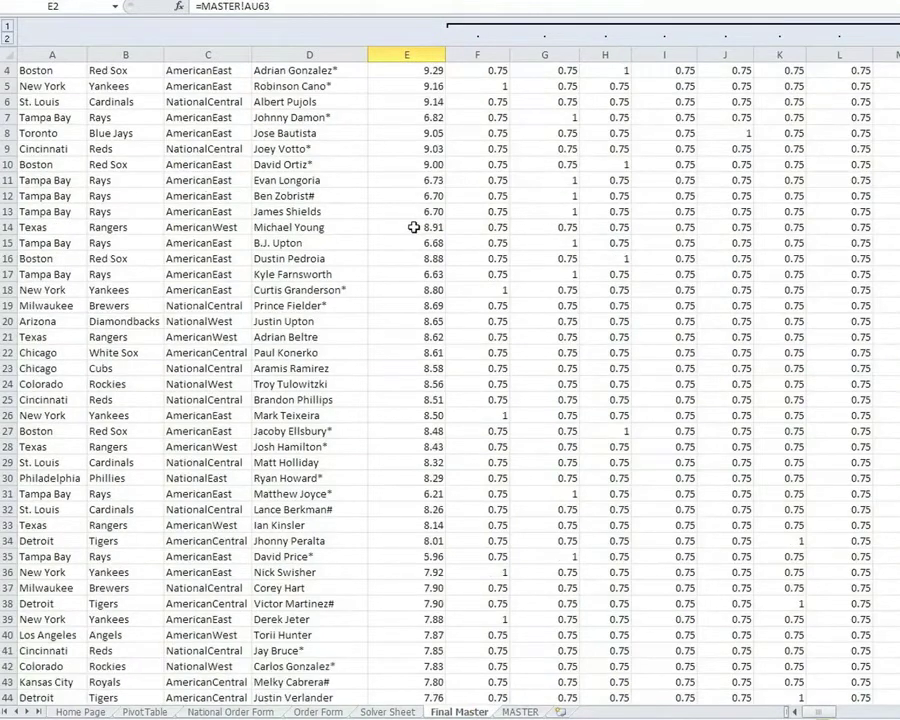
{"action": "scroll", "coordinate": [413, 227], "scroll_direction": "down", "scroll_amount": 5}
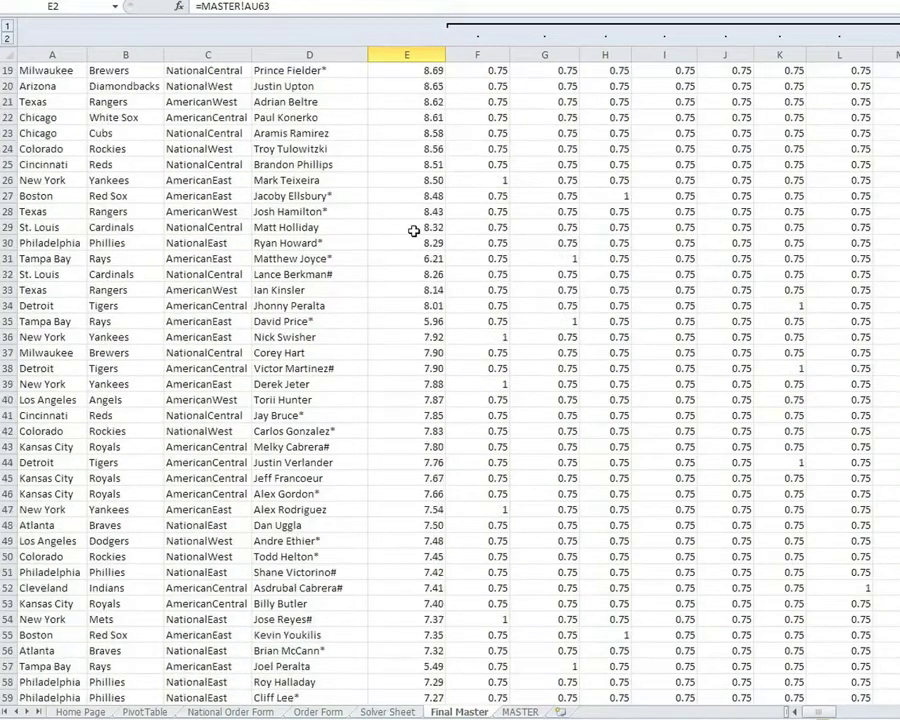
{"action": "scroll", "coordinate": [413, 231], "scroll_direction": "down", "scroll_amount": 1}
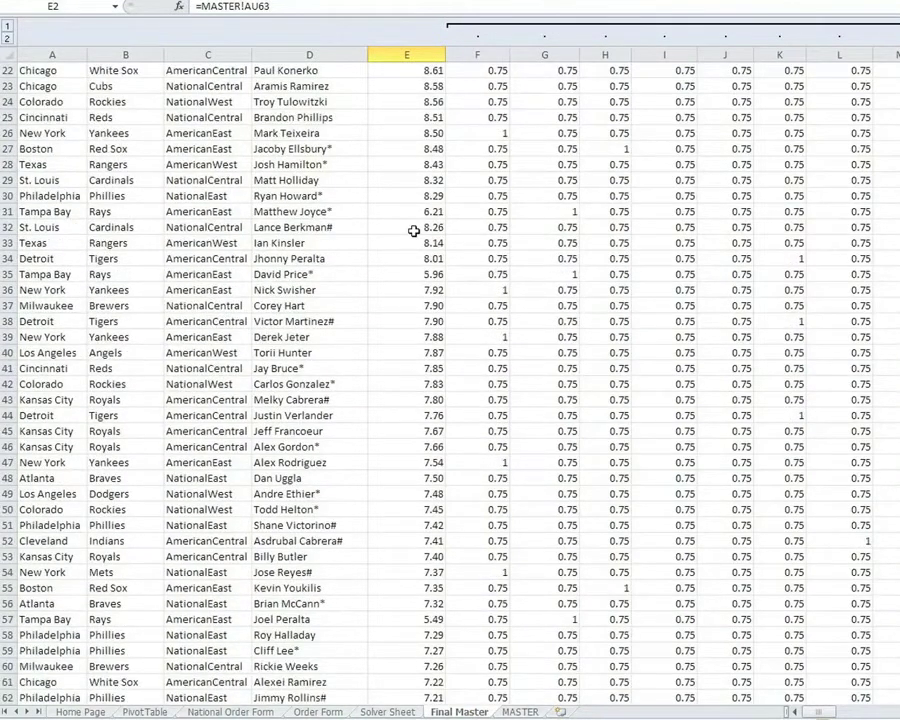
{"action": "scroll", "coordinate": [413, 231], "scroll_direction": "down", "scroll_amount": 1}
{"action": "scroll", "coordinate": [413, 231], "scroll_direction": "down", "scroll_amount": 1}
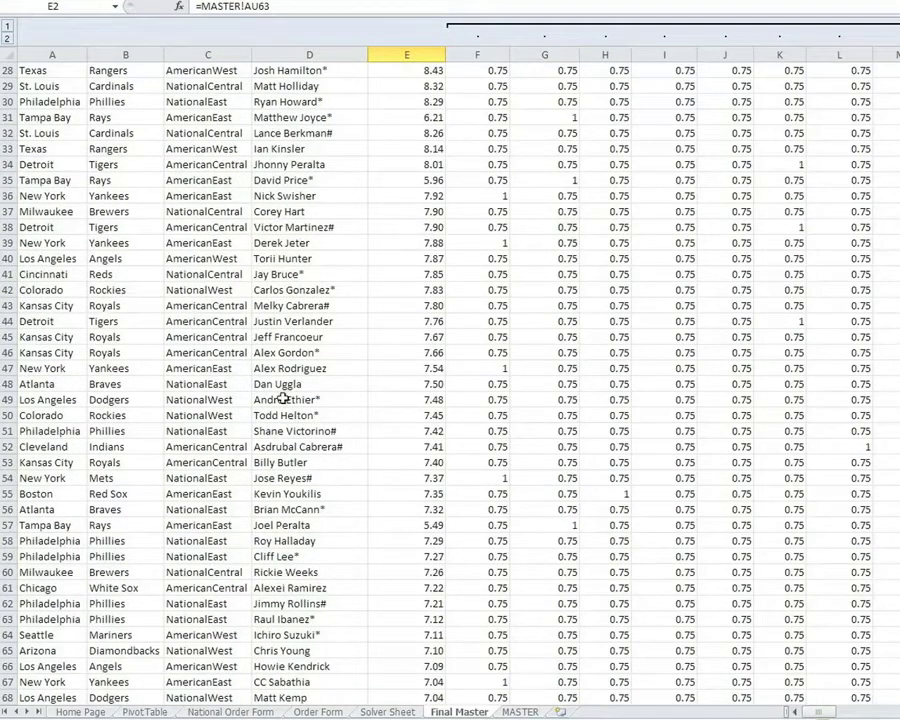
Step: From the Home Page dashboard, run Local Store Optimization as the user type
{"action": "left_click", "coordinate": [80, 712]}
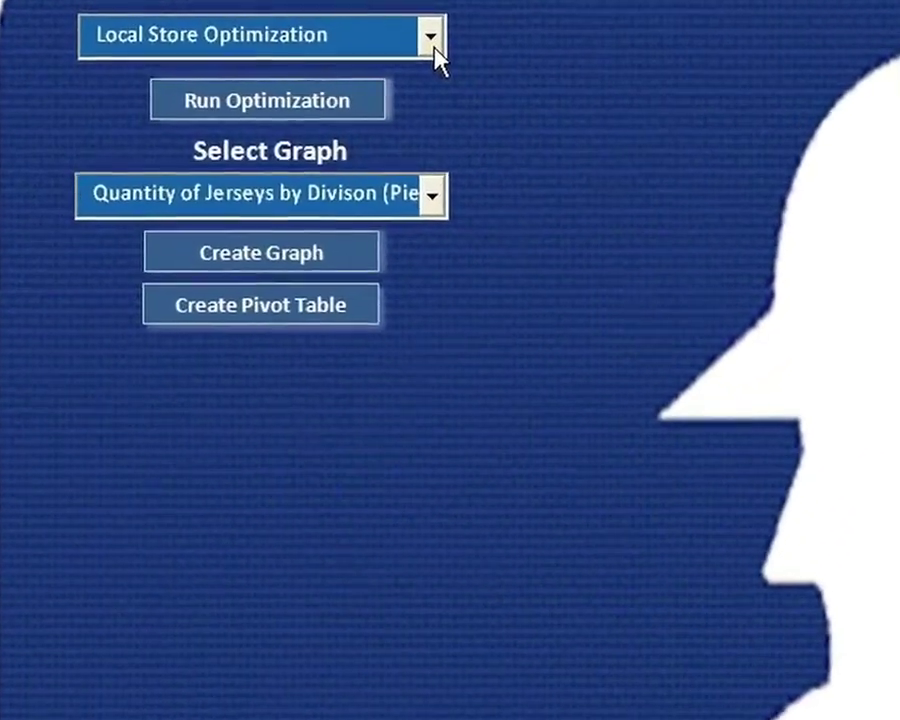
{"action": "left_click", "coordinate": [432, 40]}
{"action": "left_click", "coordinate": [432, 40]}
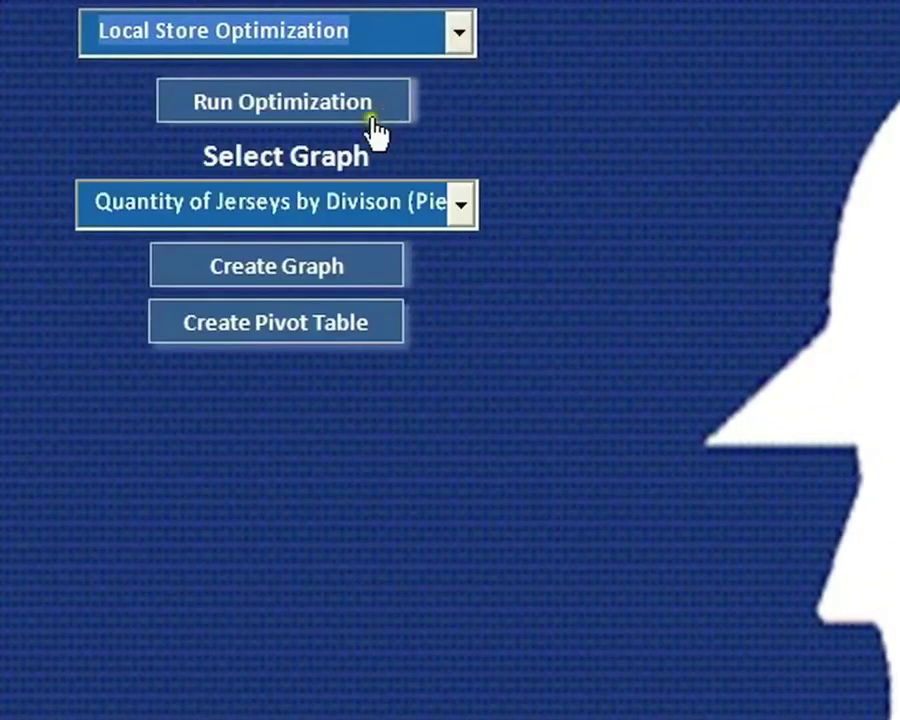
{"action": "left_click", "coordinate": [371, 118]}
{"action": "left_click", "coordinate": [333, 102]}
{"action": "left_click", "coordinate": [366, 100]}
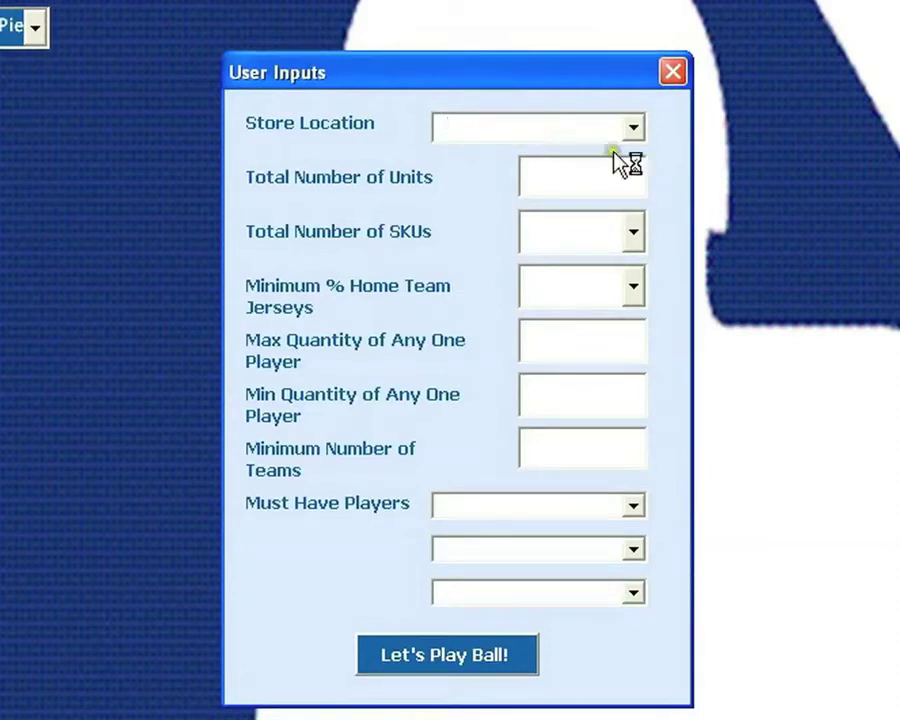
Step: Fill the User Inputs form with store Tampa Bay, 1000 total units and 15 SKUs
{"action": "left_click", "coordinate": [634, 130]}
{"action": "left_click", "coordinate": [480, 172]}
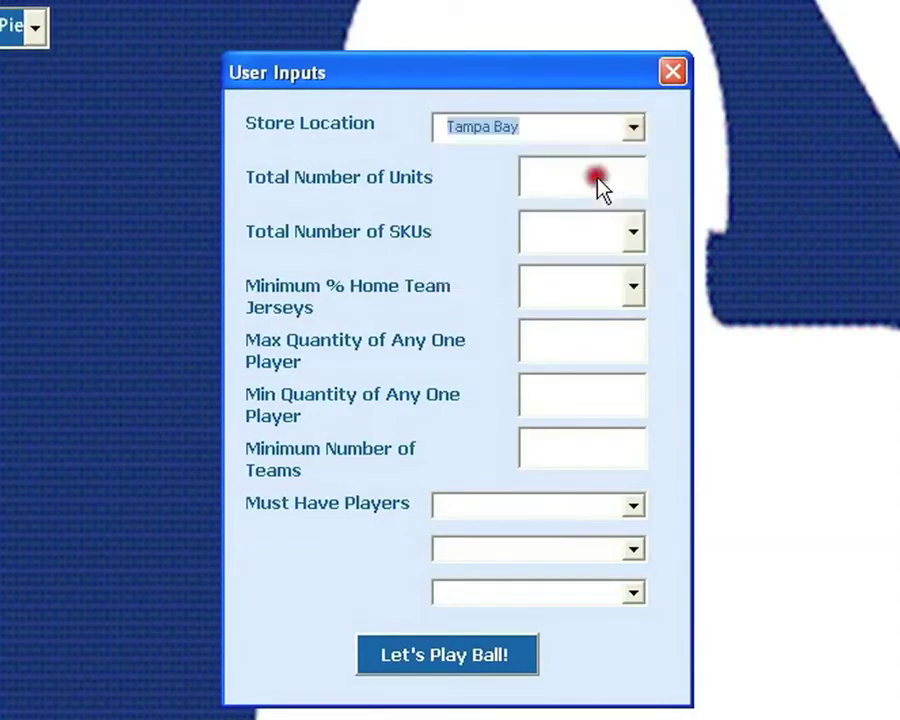
{"action": "left_click", "coordinate": [630, 178]}
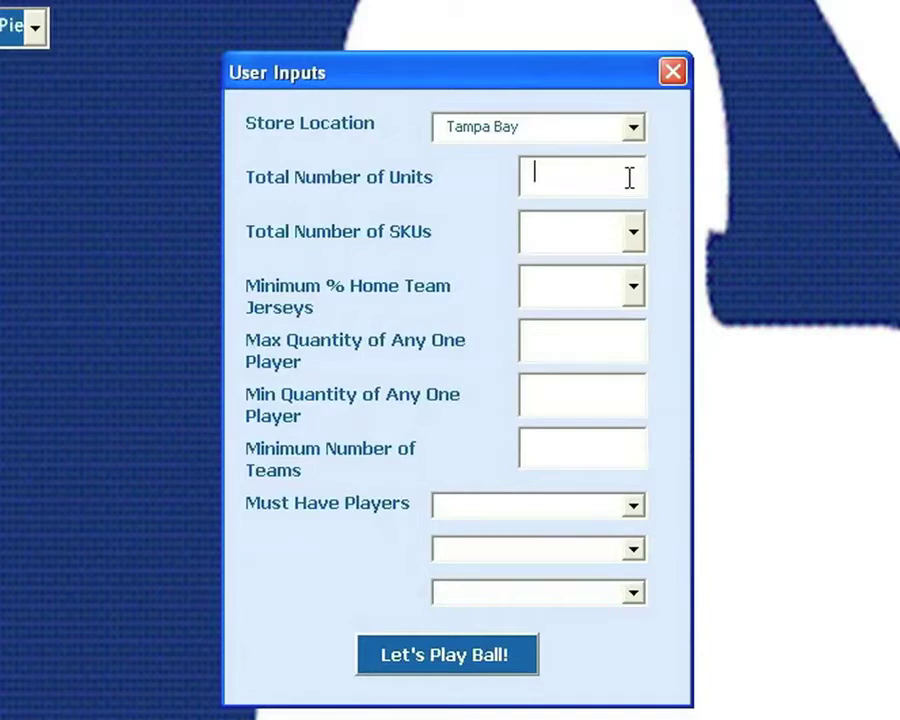
{"action": "type", "text": "1000"}
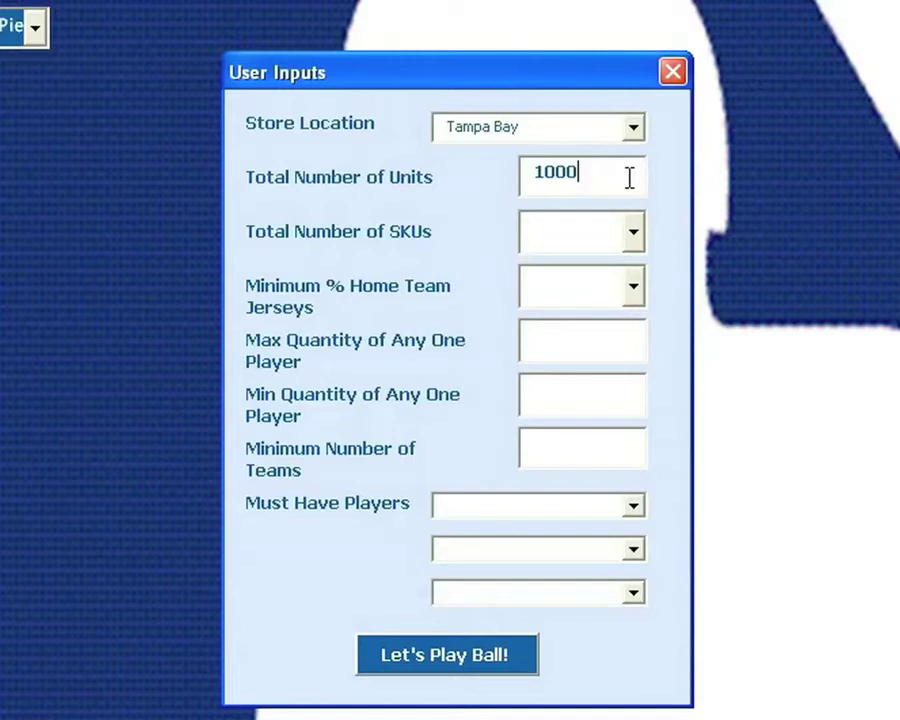
{"action": "left_click", "coordinate": [633, 232]}
{"action": "left_click", "coordinate": [638, 306]}
{"action": "left_click_drag", "start_coordinate": [638, 313], "coordinate": [635, 352]}
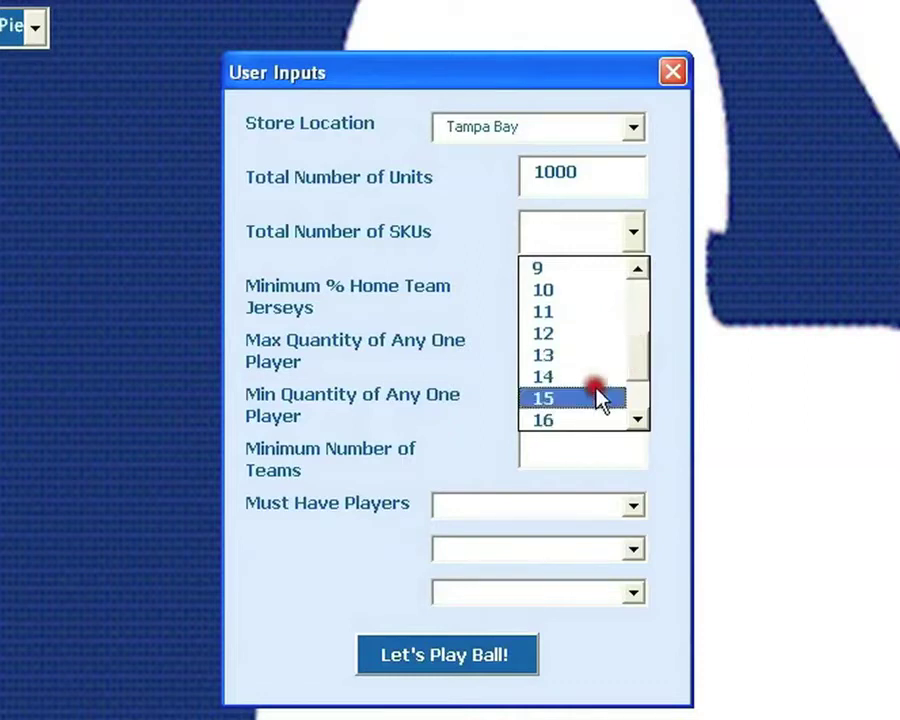
{"action": "left_click", "coordinate": [545, 400]}
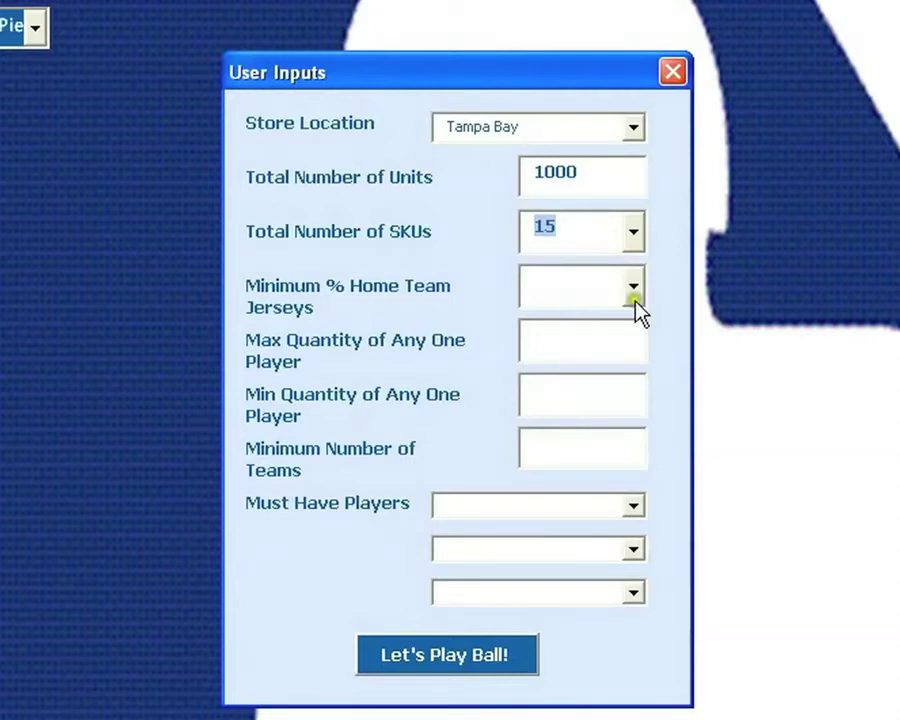
Step: Set minimum home-team share 0.15, max quantity 50, min quantity 25 and 5 minimum teams
{"action": "left_click", "coordinate": [633, 288]}
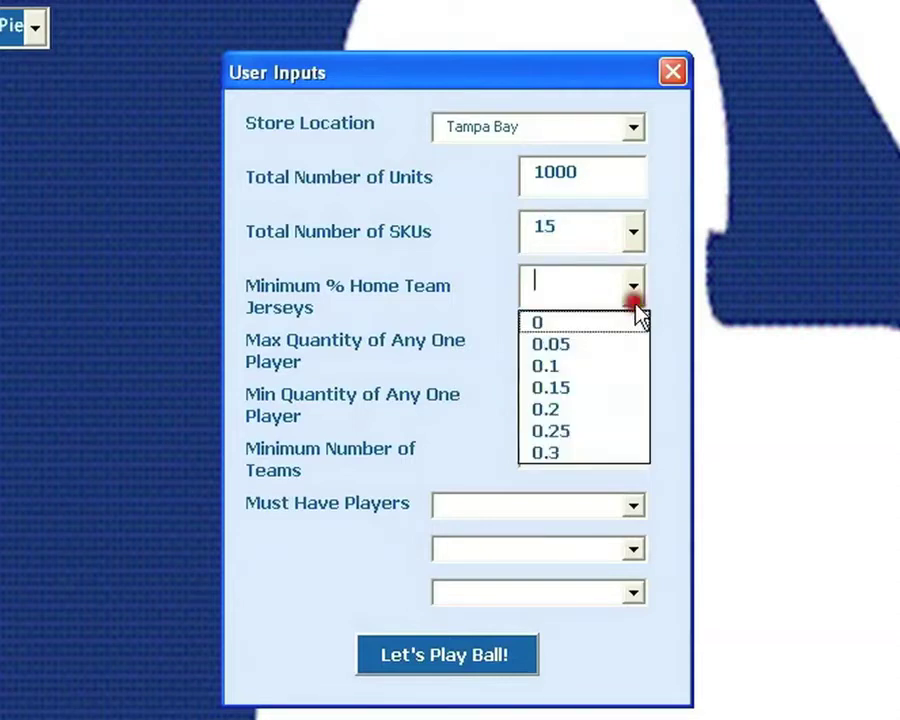
{"action": "left_click", "coordinate": [607, 388]}
{"action": "left_click", "coordinate": [560, 336]}
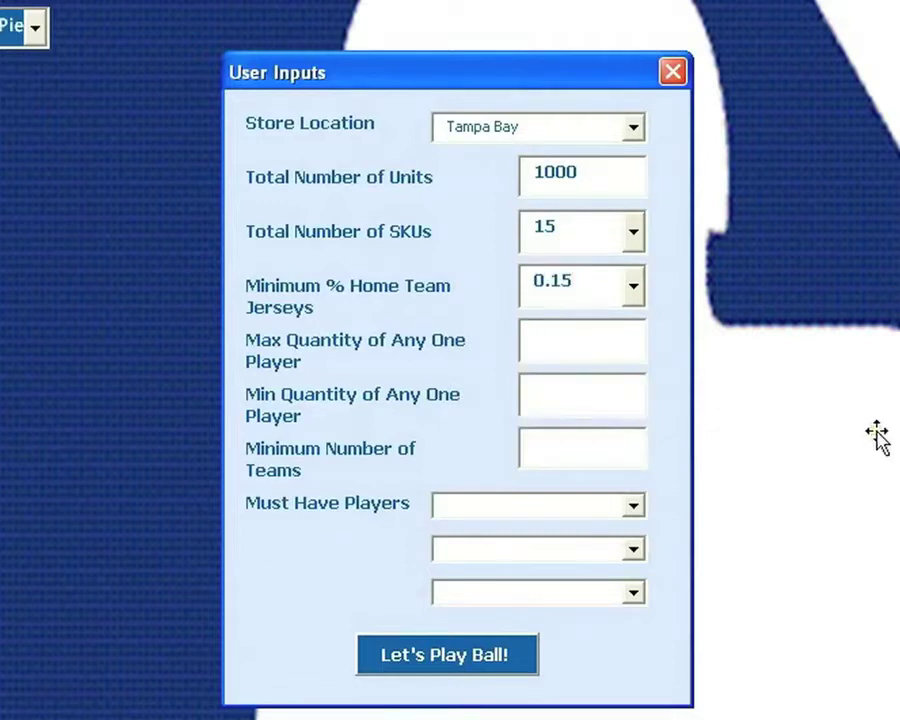
{"action": "type", "text": "50"}
{"action": "key", "text": "Tab"}
{"action": "left_click", "coordinate": [630, 427]}
{"action": "left_click", "coordinate": [605, 397]}
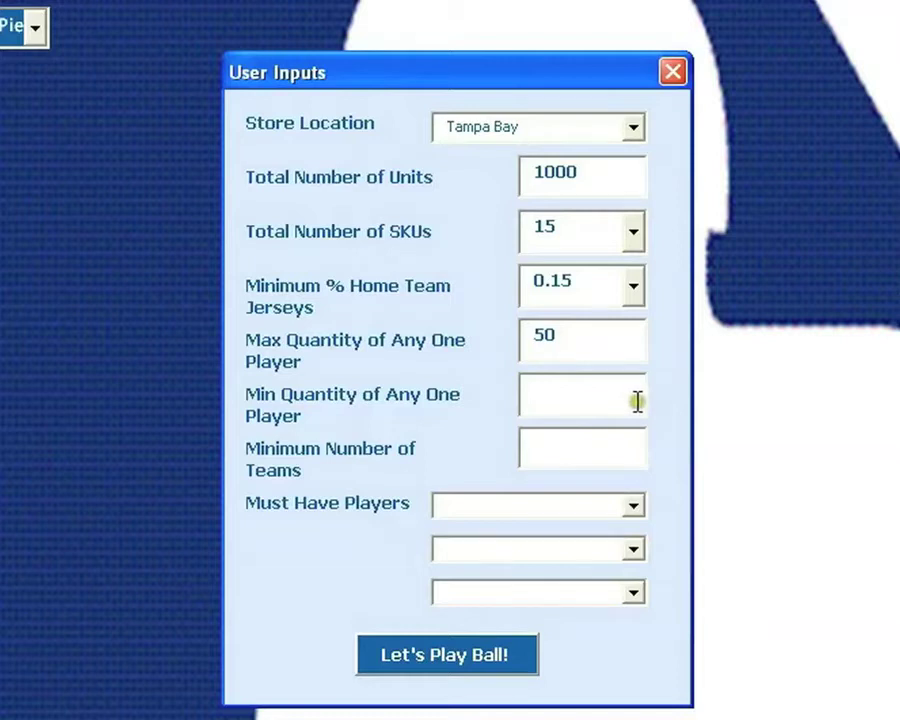
{"action": "type", "text": "25"}
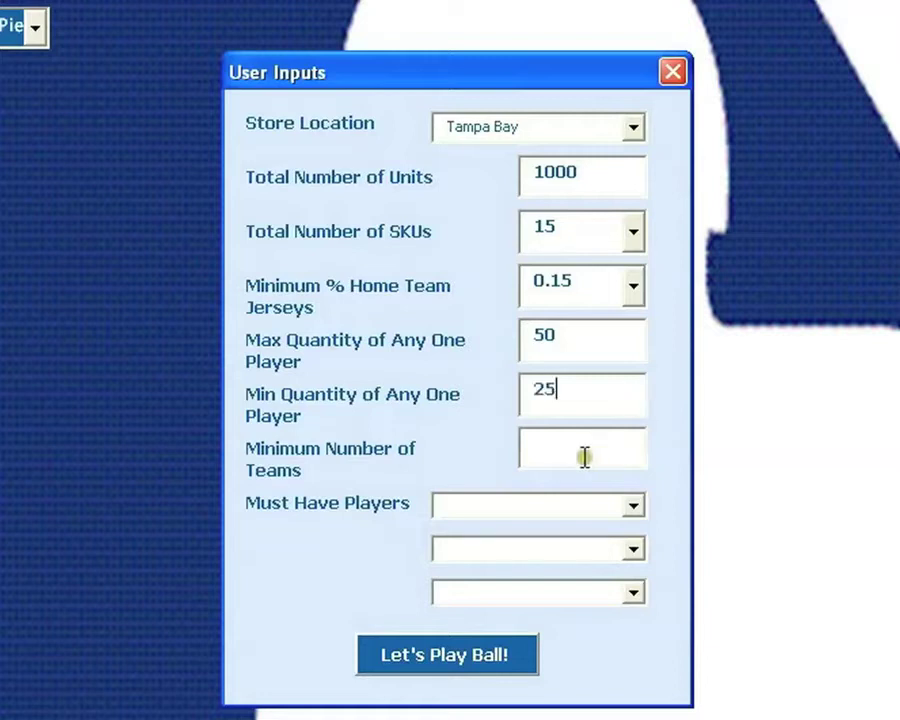
{"action": "left_click", "coordinate": [585, 457]}
{"action": "type", "text": "5"}
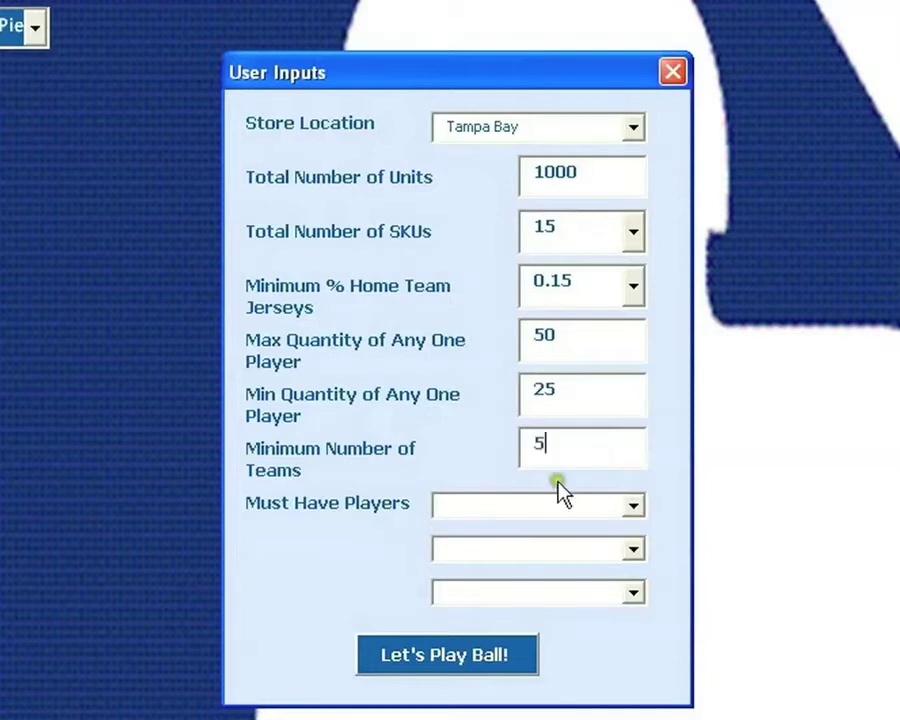
Step: Add Robinson Cano and Miguel Cabrera as must-have players and run Let's Play Ball!
{"action": "left_click", "coordinate": [634, 510]}
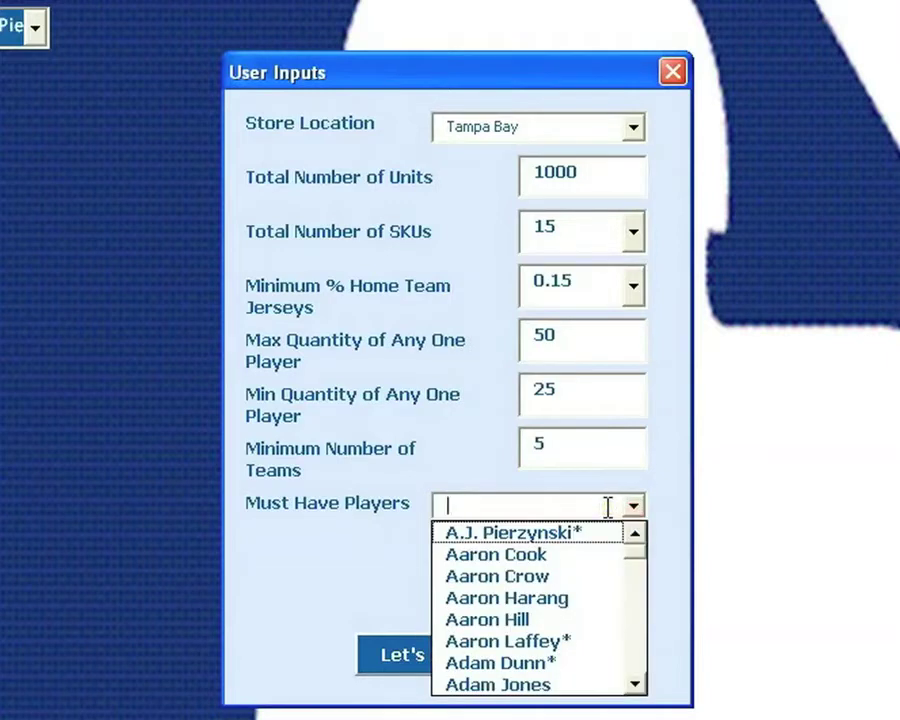
{"action": "type", "text": "Robinson Cano*"}
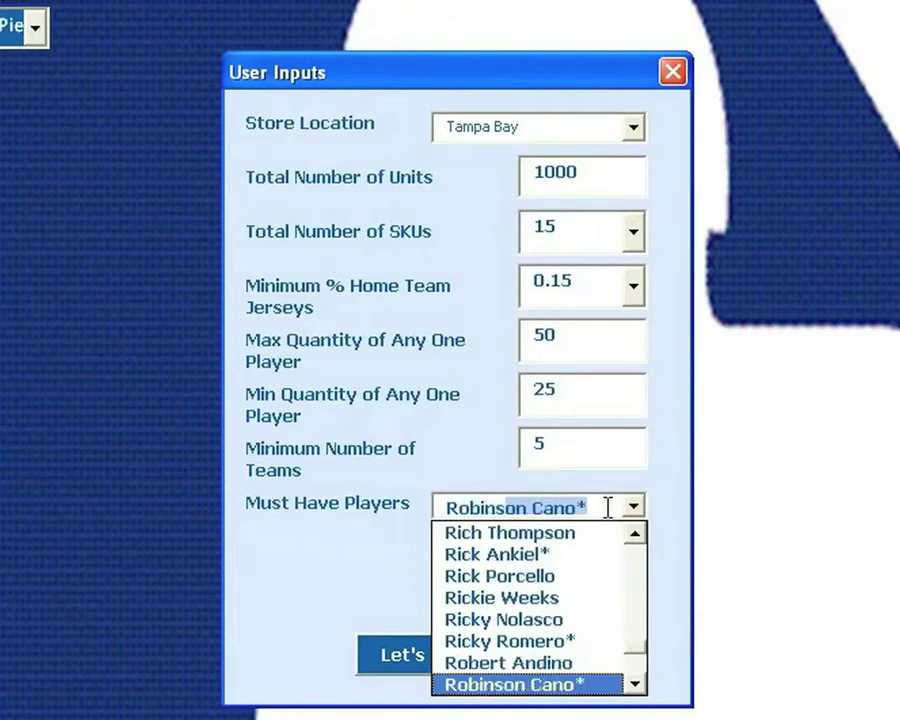
{"action": "key", "text": "Return"}
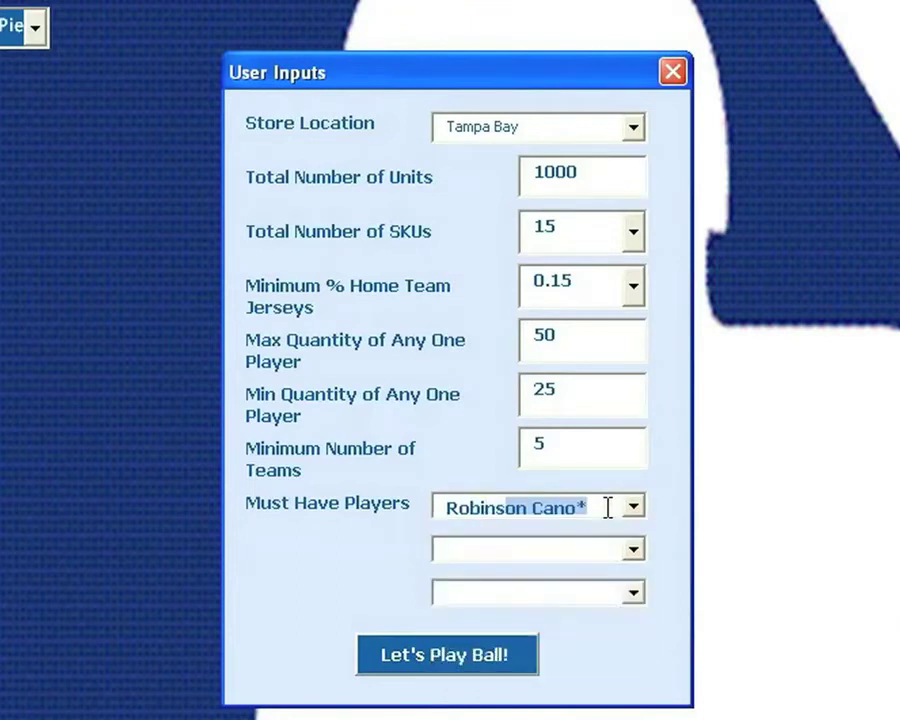
{"action": "left_click", "coordinate": [631, 552]}
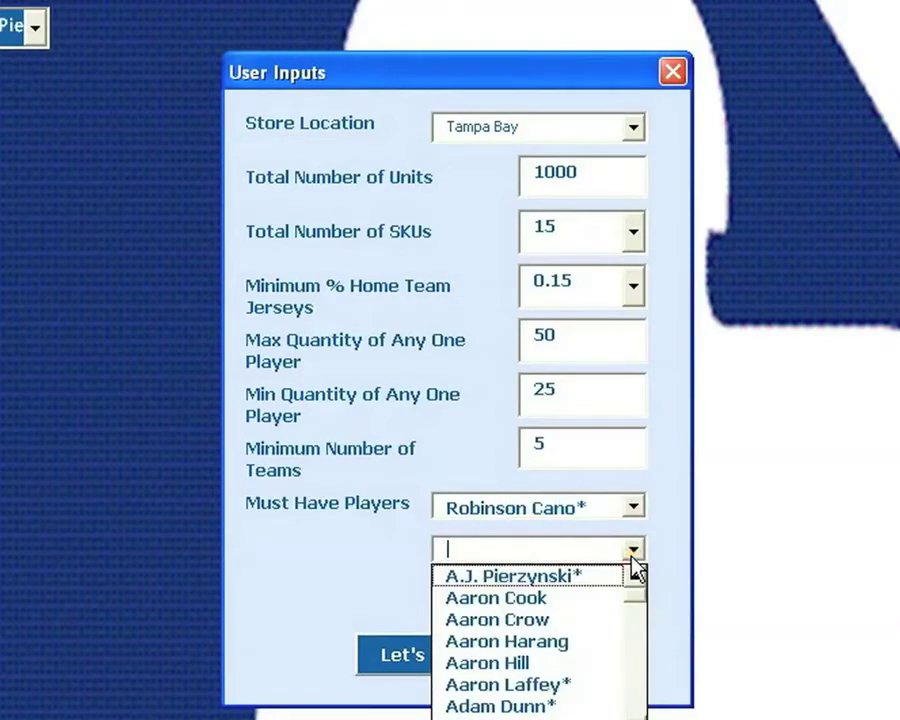
{"action": "type", "text": "Miguel Cabrera"}
{"action": "key", "text": "Return"}
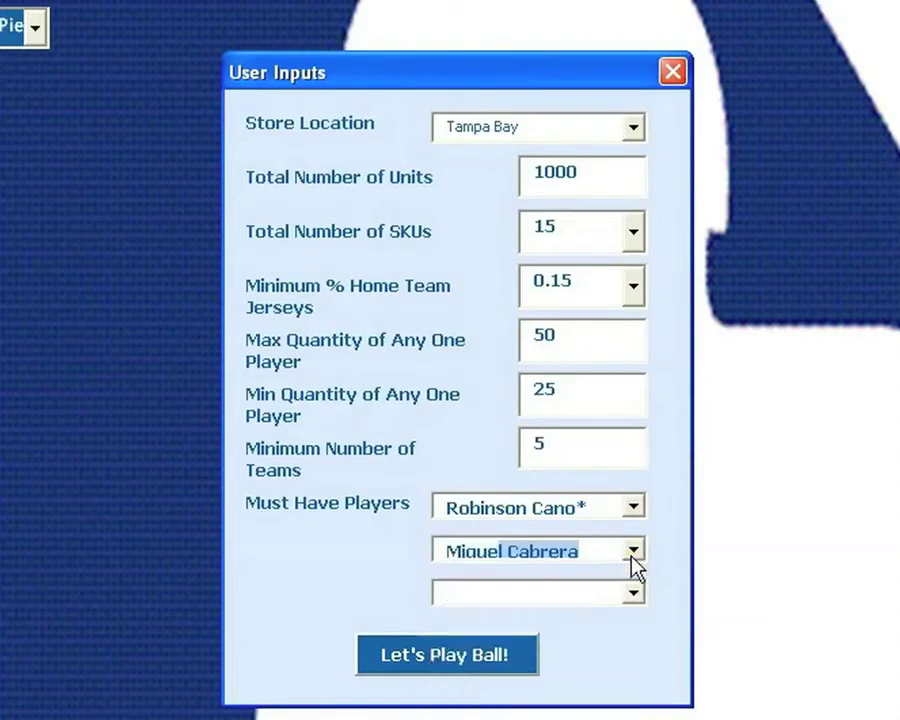
{"action": "left_click", "coordinate": [500, 668]}
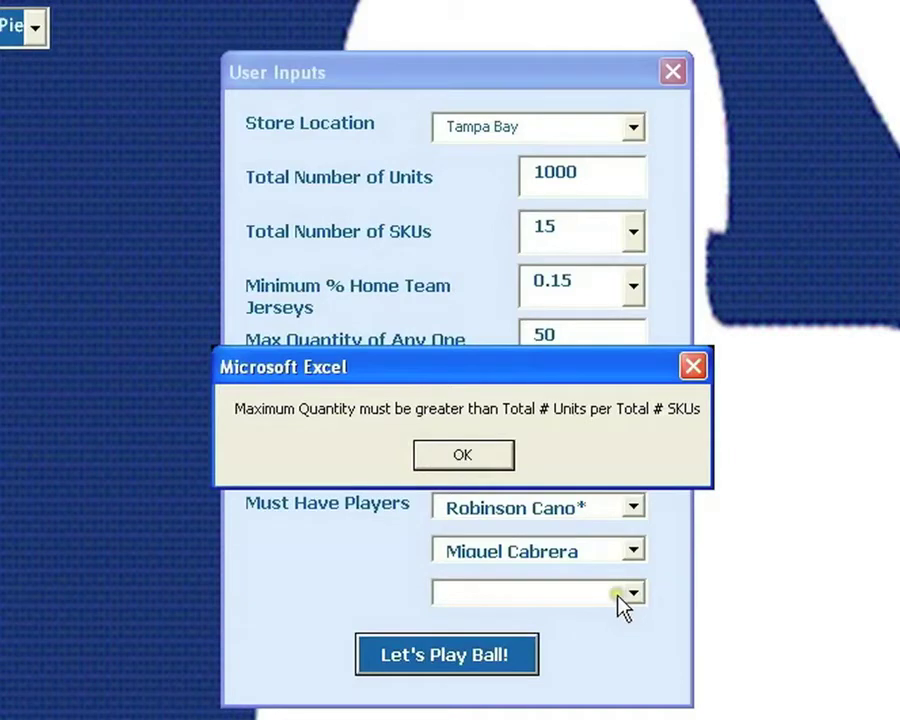
Step: Dismiss the warning, change max quantity per player from 50 to 70, and rerun the optimization
{"action": "left_click", "coordinate": [457, 452]}
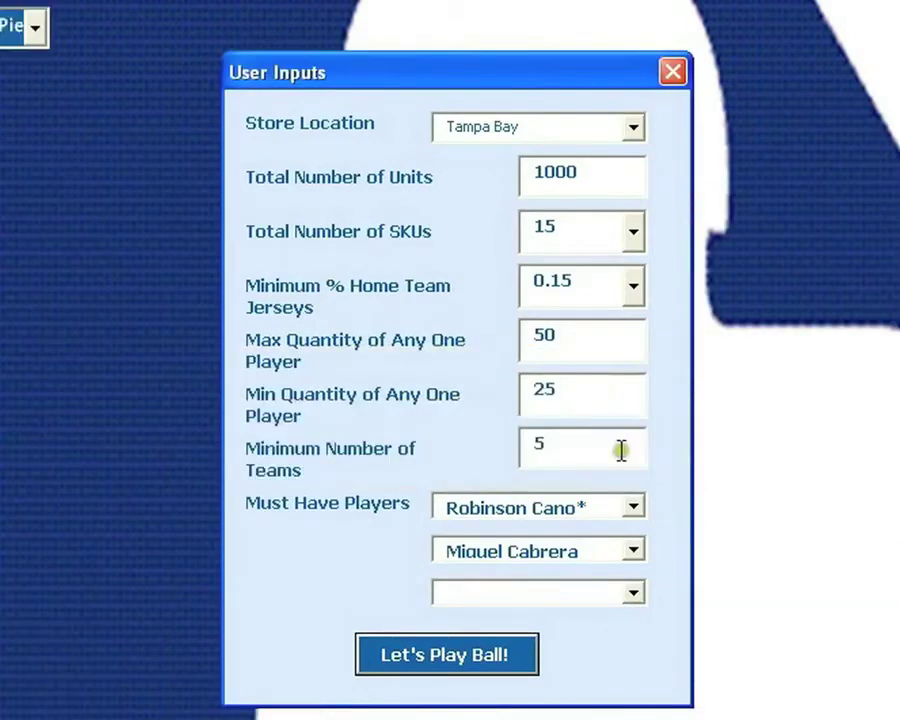
{"action": "left_click", "coordinate": [568, 338]}
{"action": "key", "text": "BackSpace"}
{"action": "key", "text": "BackSpace"}
{"action": "type", "text": "70"}
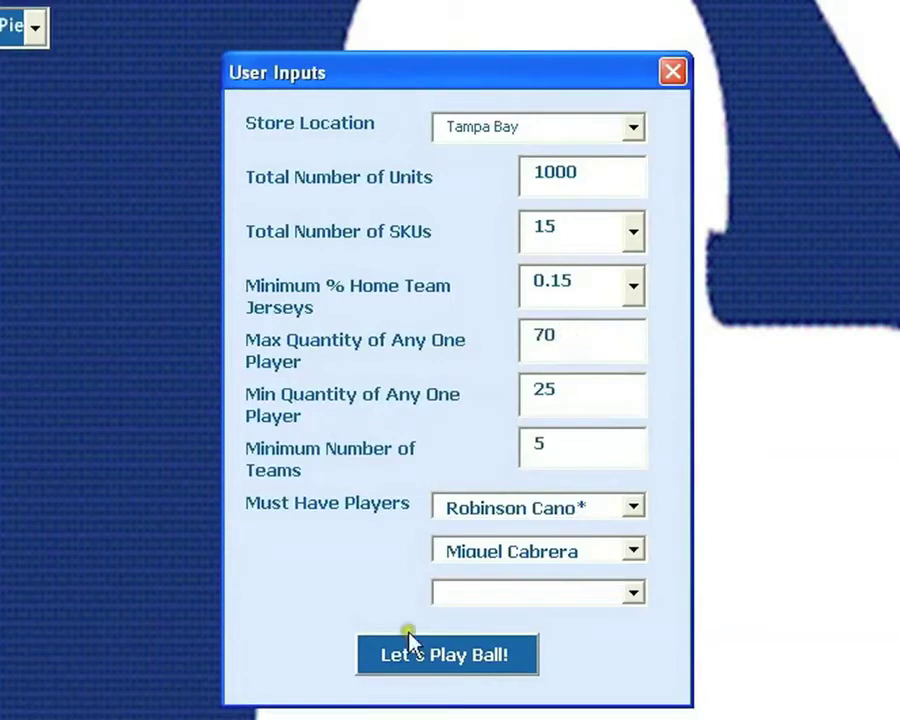
{"action": "left_click", "coordinate": [418, 660]}
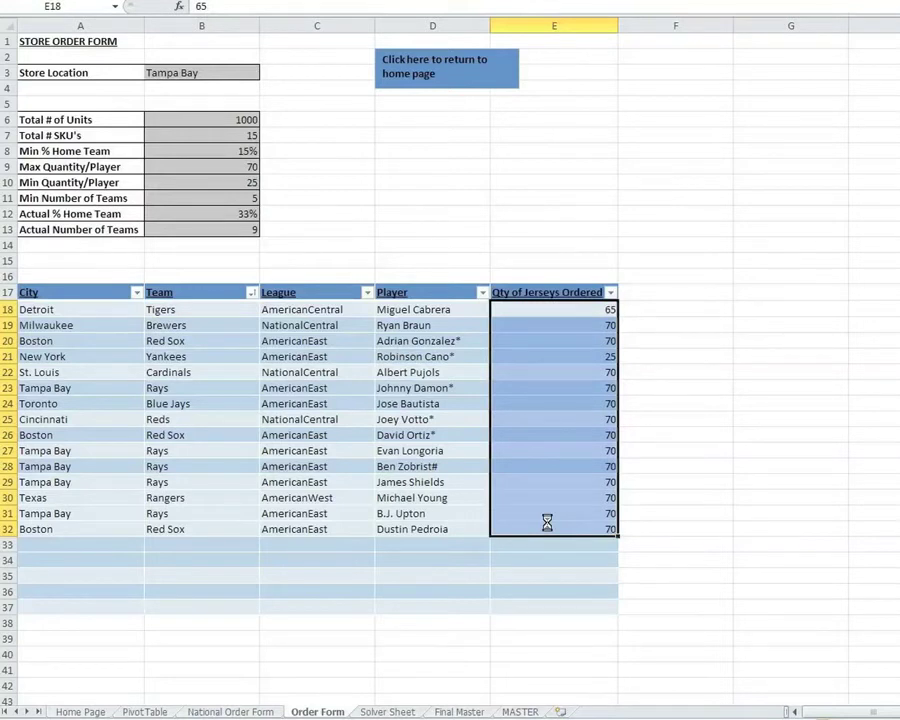
Step: On the Home Page, generate the Quantity of Jerseys by Team pie chart
{"action": "left_click", "coordinate": [80, 712]}
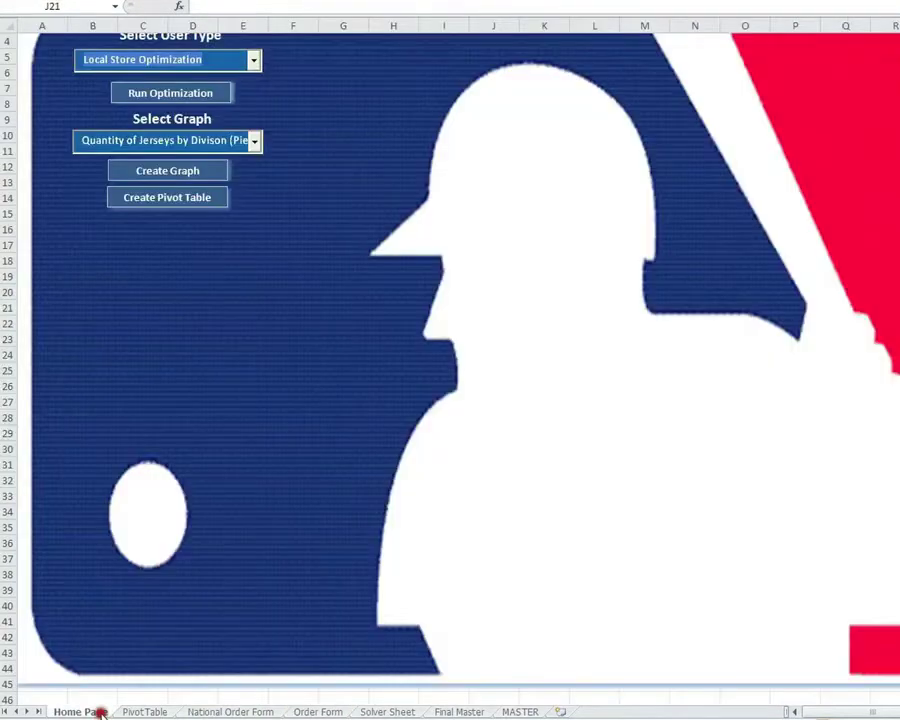
{"action": "left_click", "coordinate": [255, 143]}
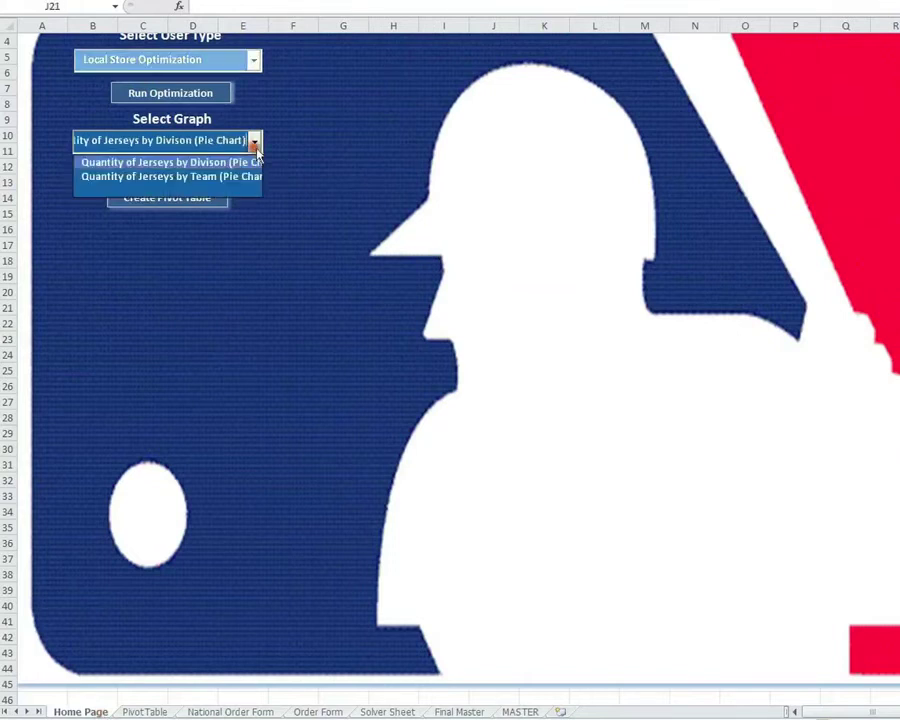
{"action": "left_click", "coordinate": [246, 164]}
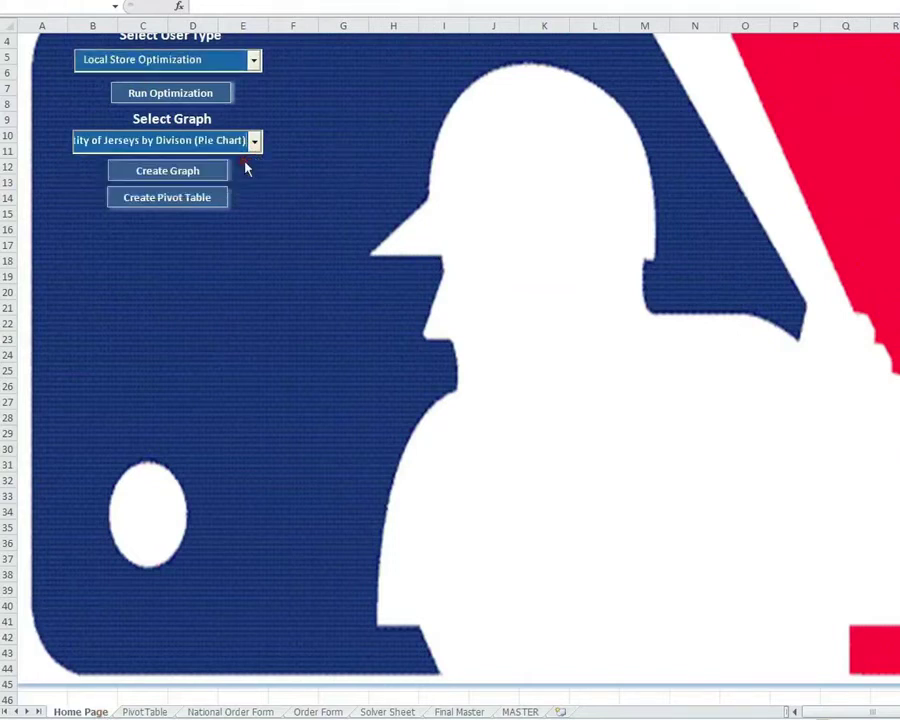
{"action": "left_click", "coordinate": [255, 143]}
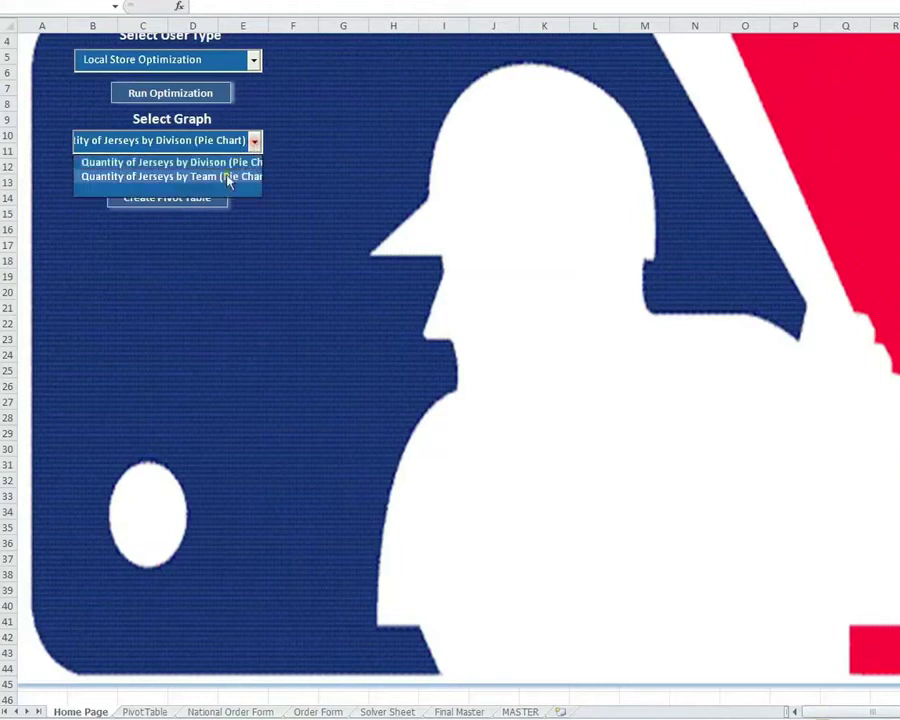
{"action": "left_click", "coordinate": [229, 177]}
{"action": "left_click", "coordinate": [197, 173]}
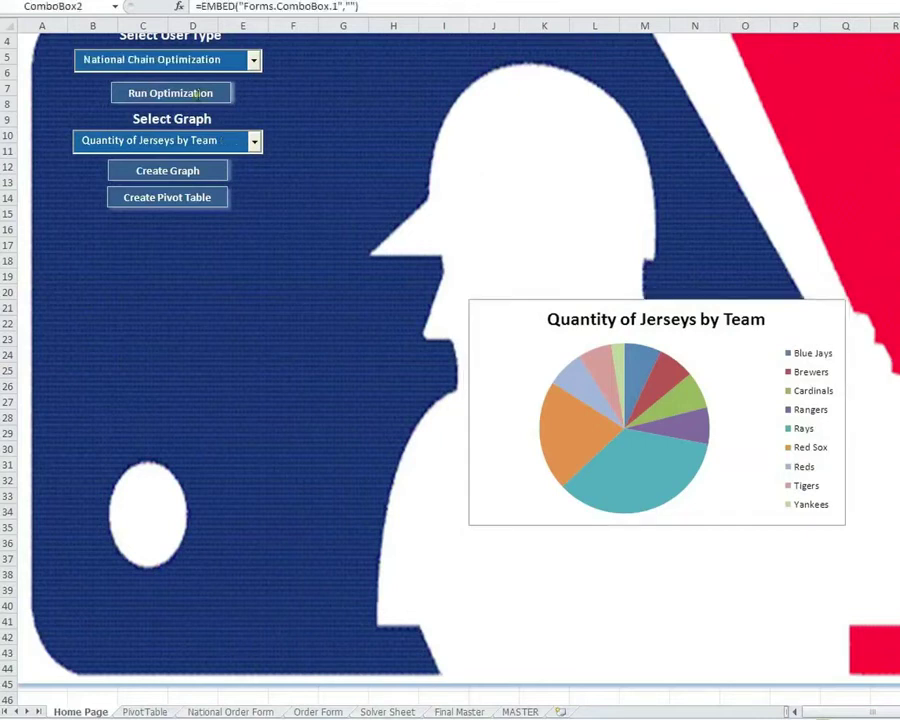
Step: Run national chain optimization, enter 500 for Arizona and 1000 for Milwaukee, then close the form
{"action": "left_click", "coordinate": [213, 92]}
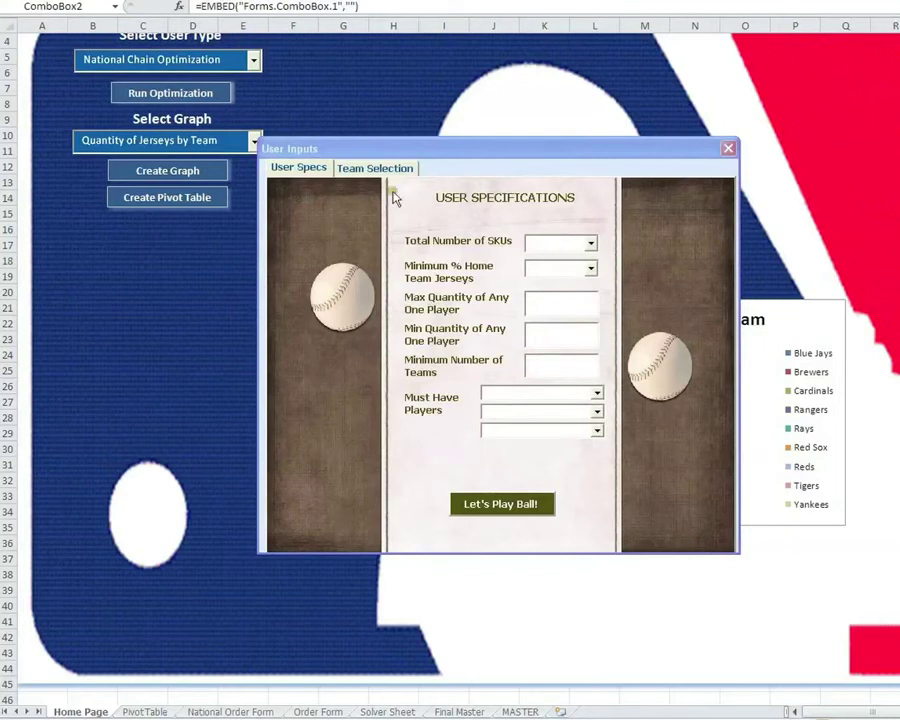
{"action": "left_click", "coordinate": [364, 168]}
{"action": "left_click", "coordinate": [446, 234]}
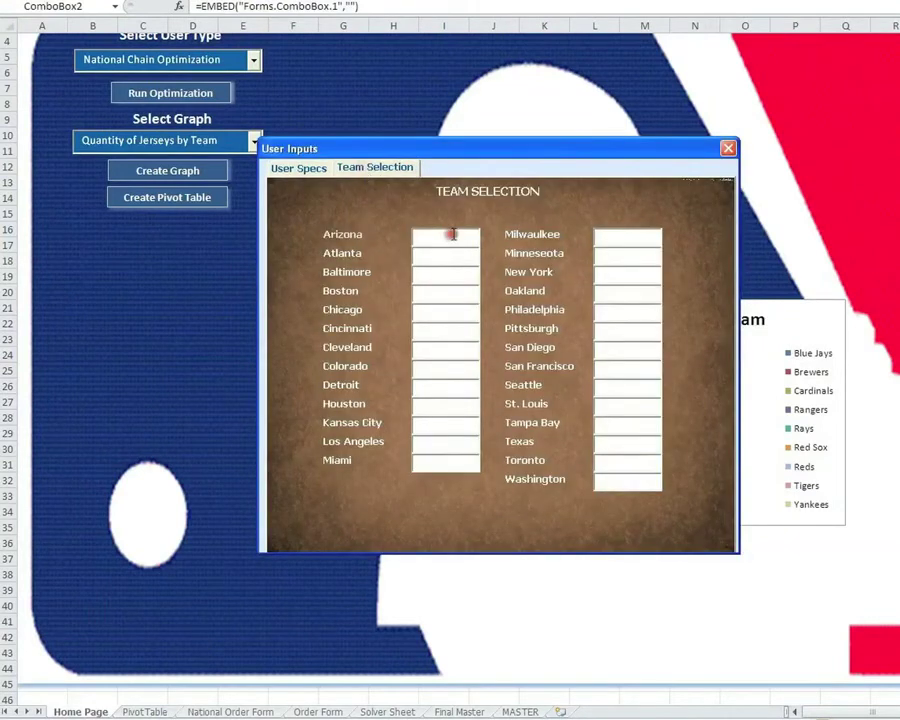
{"action": "type", "text": "500"}
{"action": "left_click", "coordinate": [594, 238]}
{"action": "type", "text": "1000"}
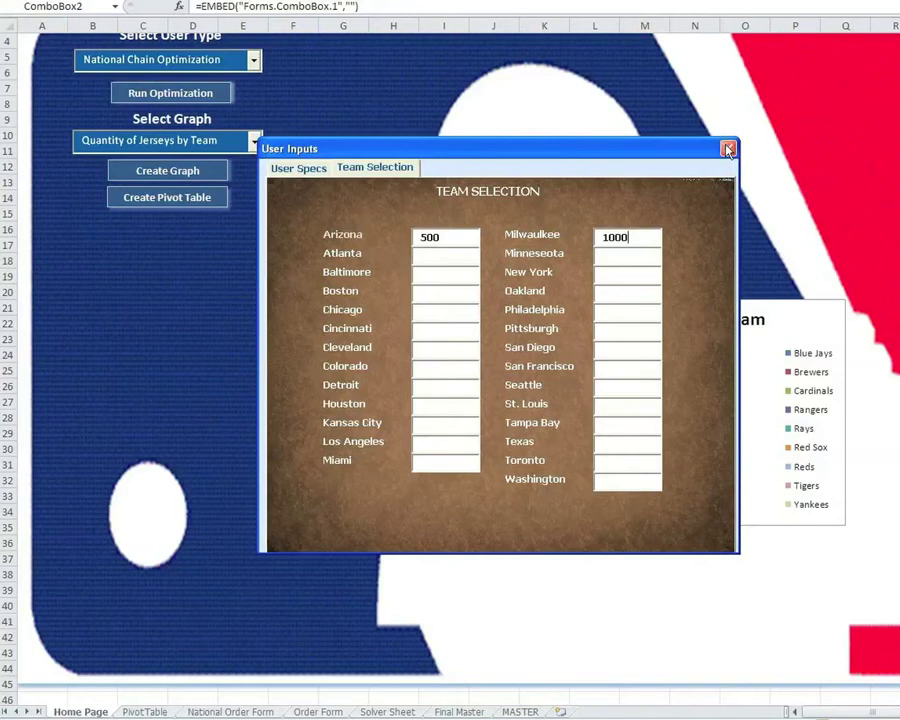
{"action": "left_click", "coordinate": [728, 149]}
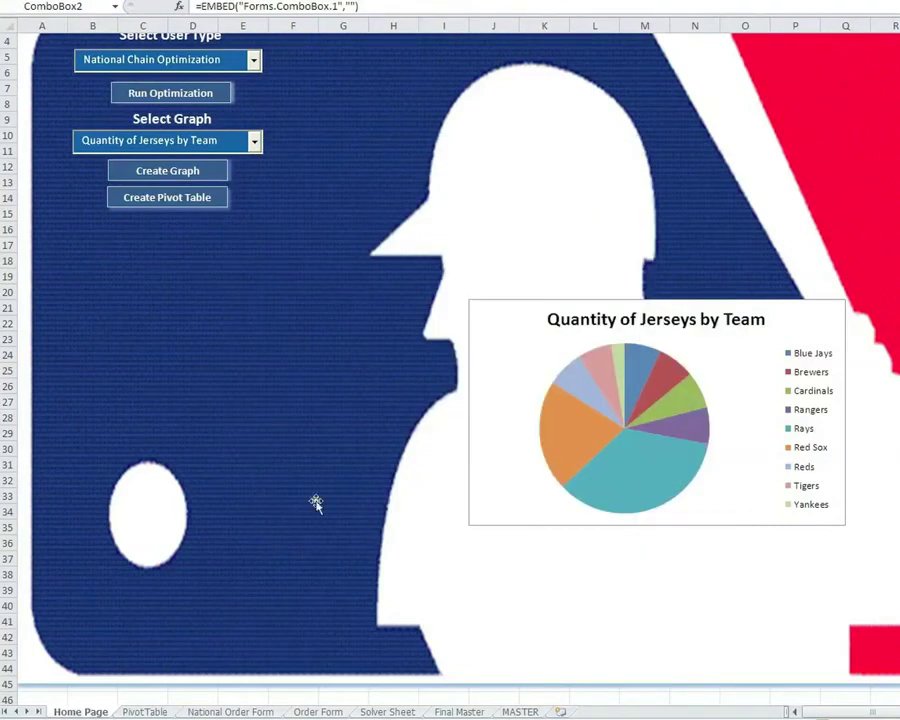
{"action": "left_click", "coordinate": [196, 710]}
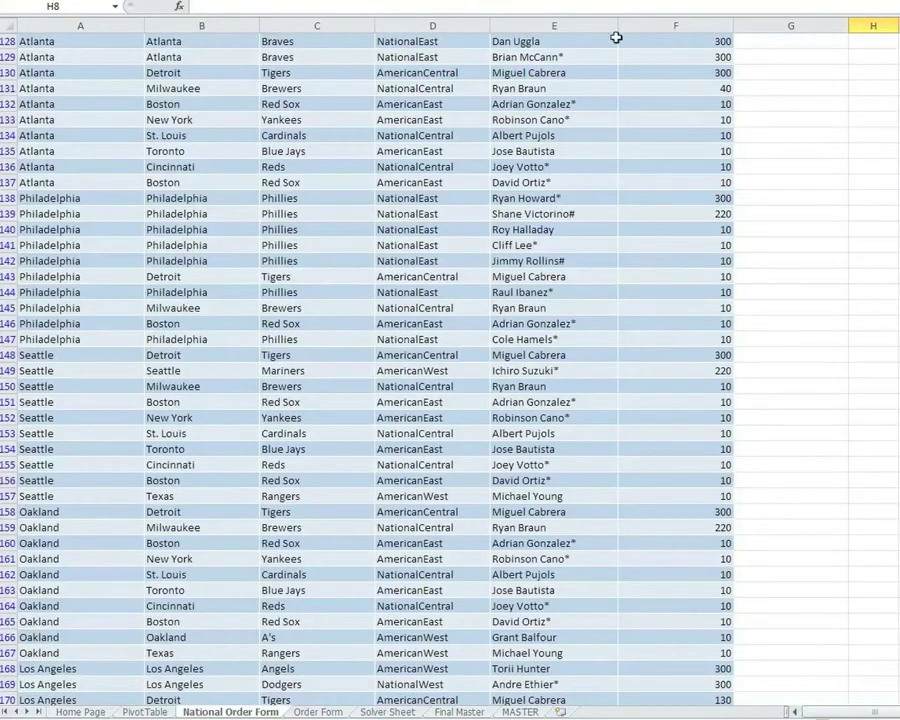
{"action": "scroll", "coordinate": [274, 77], "scroll_direction": "up", "scroll_amount": 1}
{"action": "scroll", "coordinate": [274, 77], "scroll_direction": "up", "scroll_amount": 10}
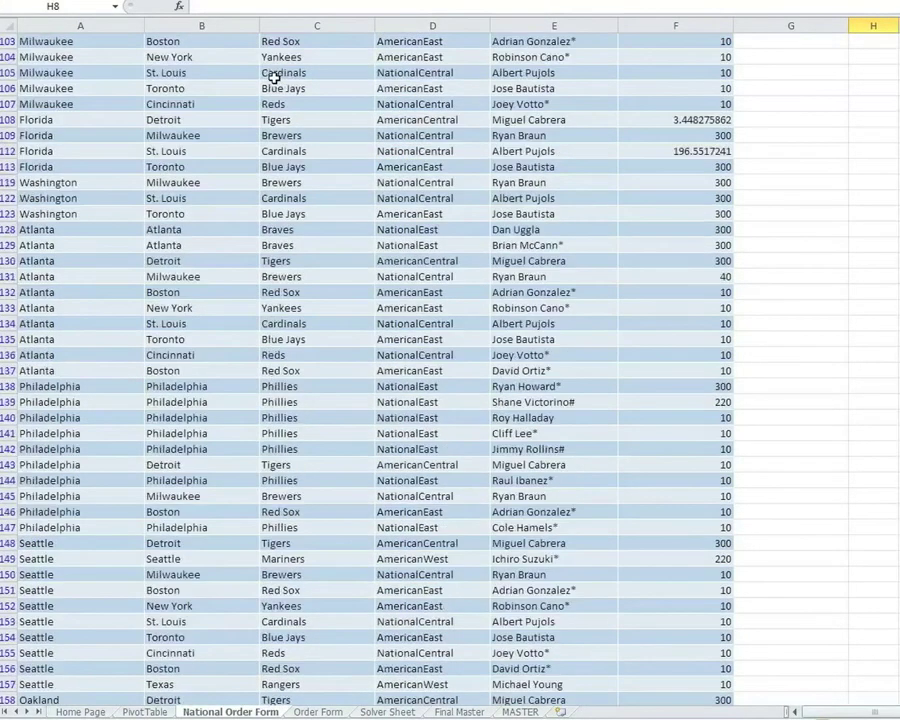
{"action": "scroll", "coordinate": [274, 72], "scroll_direction": "up", "scroll_amount": 20}
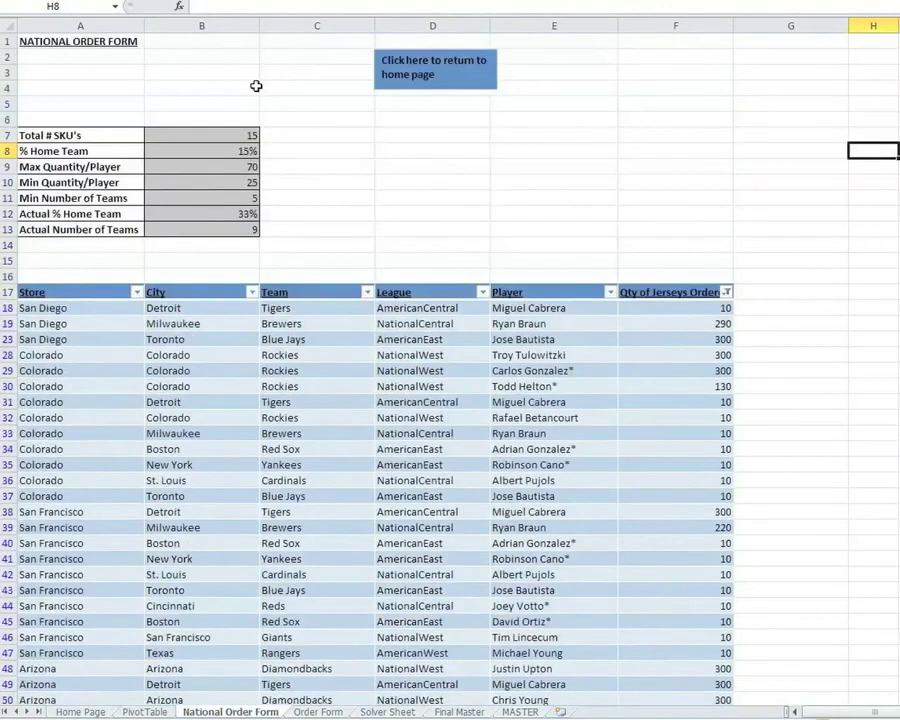
{"action": "scroll", "coordinate": [256, 90], "scroll_direction": "down", "scroll_amount": 14}
{"action": "scroll", "coordinate": [257, 101], "scroll_direction": "down", "scroll_amount": 6}
{"action": "scroll", "coordinate": [257, 101], "scroll_direction": "down", "scroll_amount": 20}
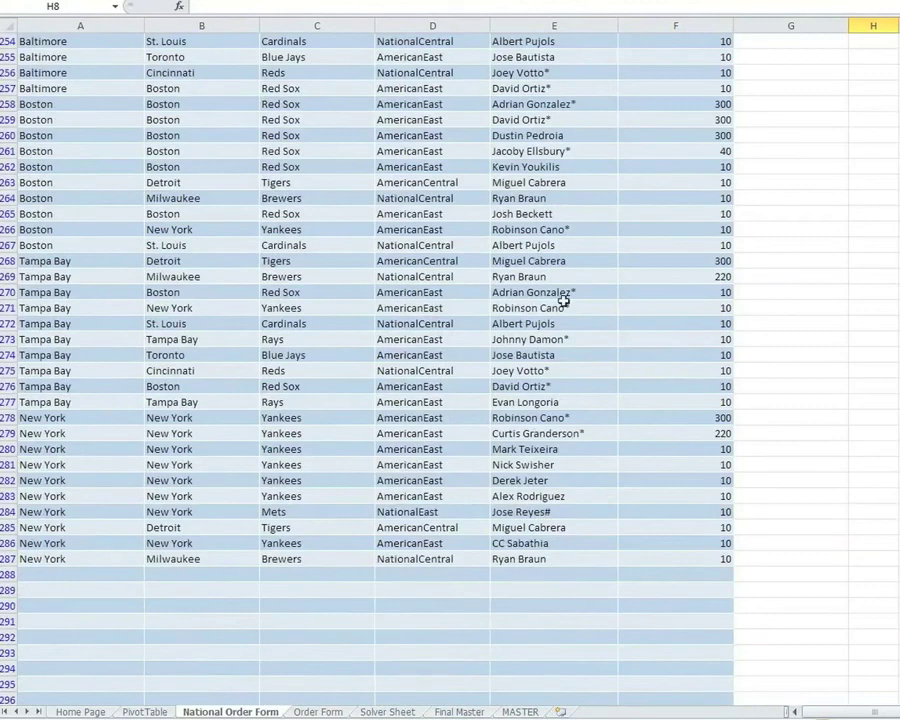
{"action": "left_click", "coordinate": [84, 711]}
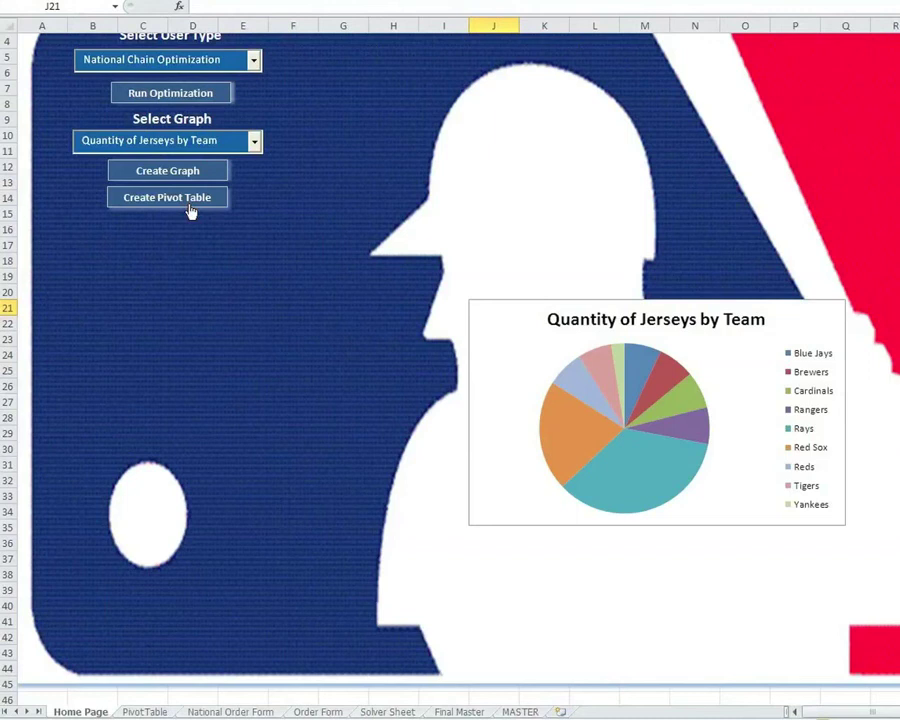
Step: Create the pivot table summing jerseys ordered by store, then go back to the Home Page
{"action": "left_click", "coordinate": [255, 141]}
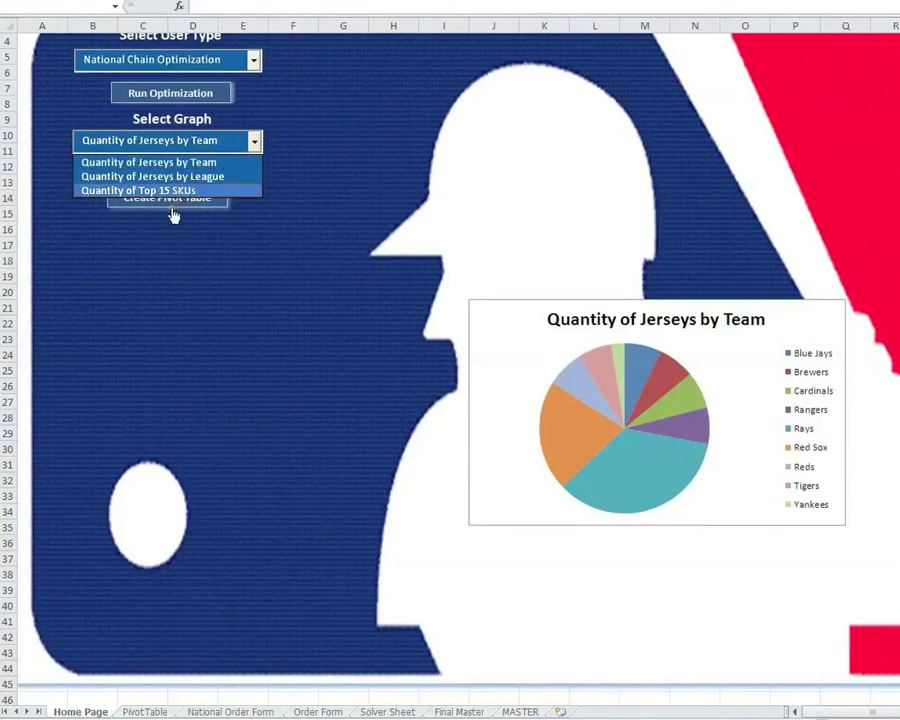
{"action": "left_click", "coordinate": [172, 212]}
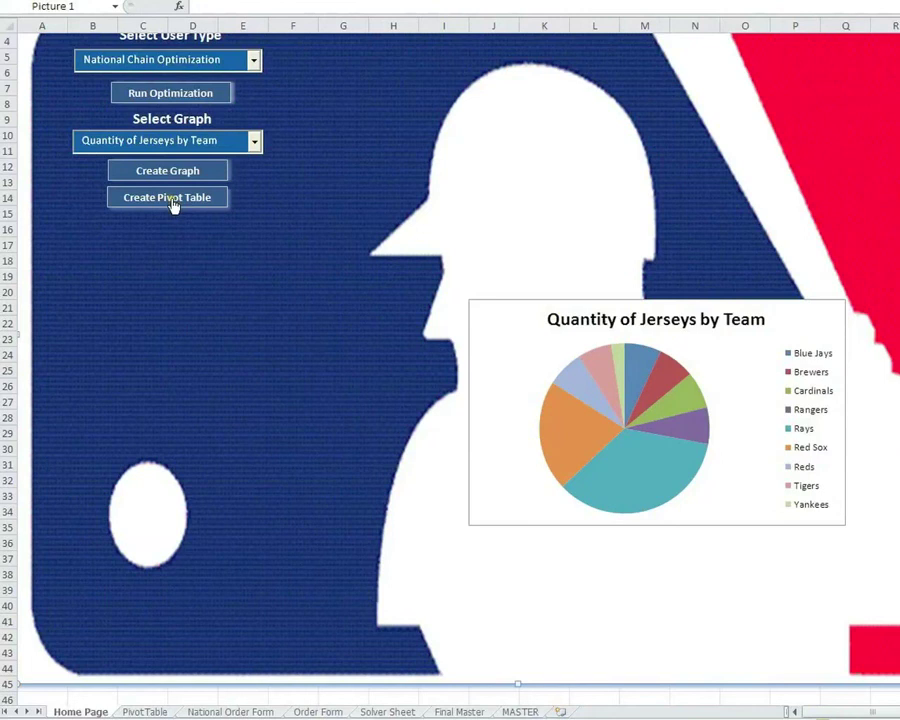
{"action": "left_click", "coordinate": [172, 204]}
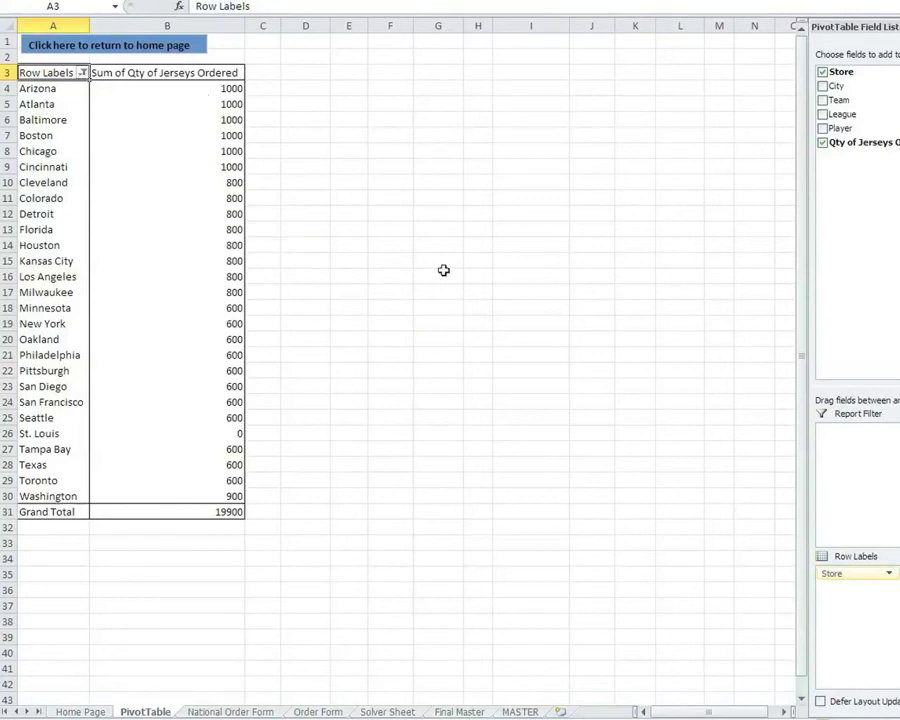
{"action": "key", "text": "ctrl+Page_Up"}
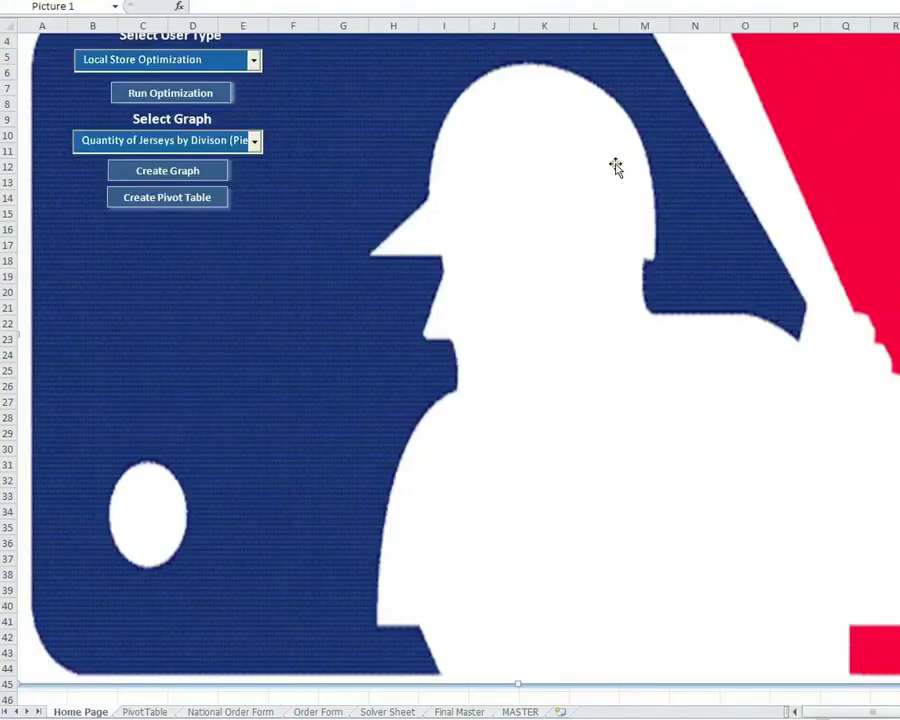